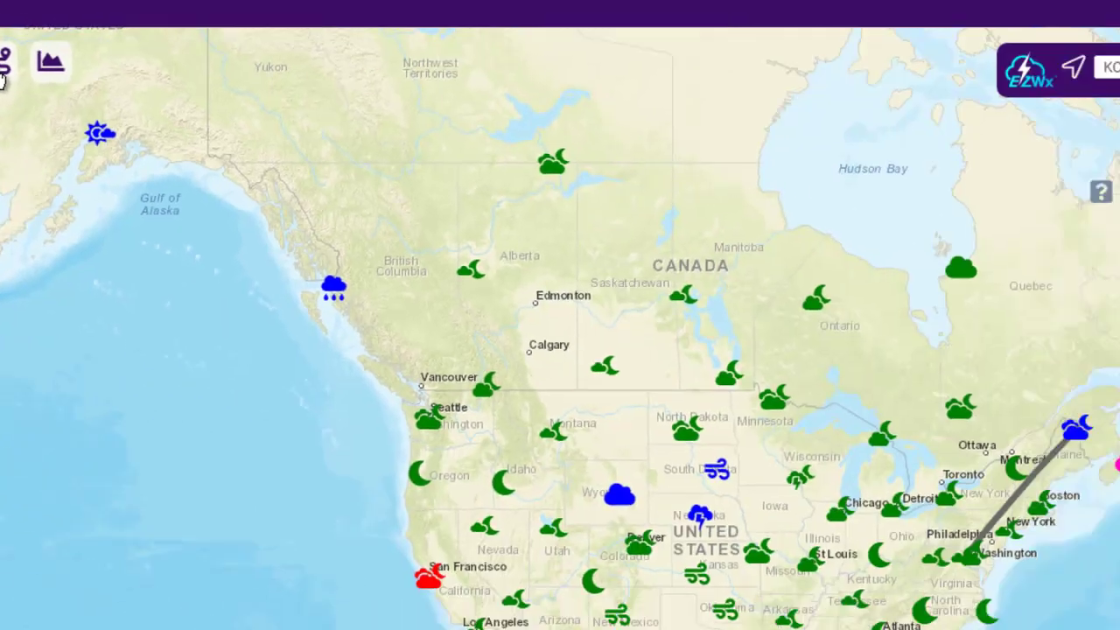
# Review the KCAR to KIAD route settings, close them unchanged, and open the route profile view
pyautogui.click(360, 88)
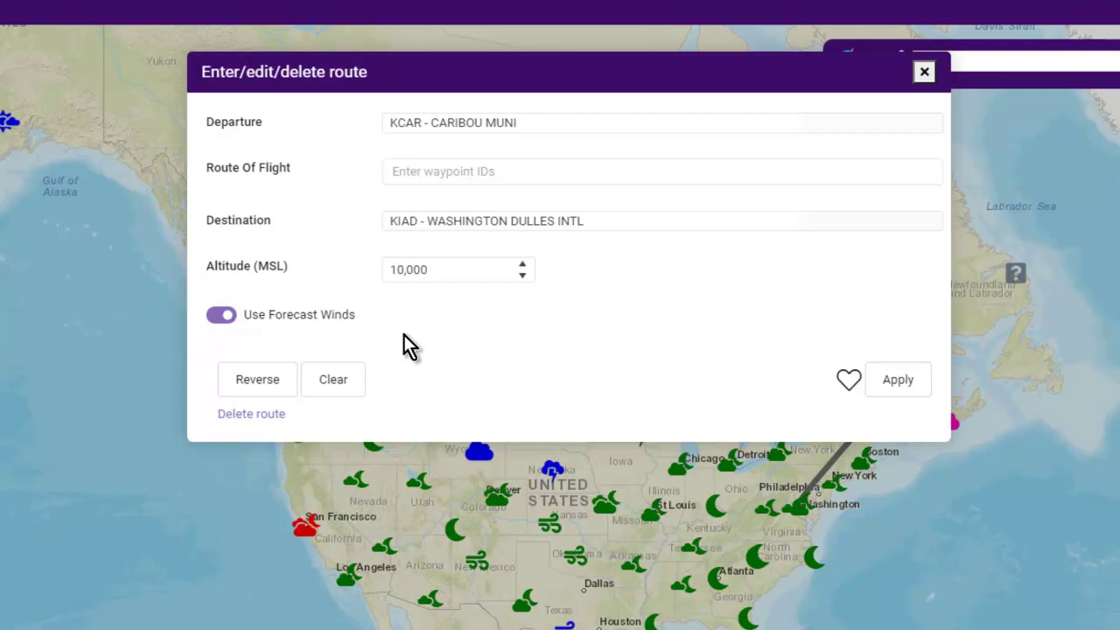
pyautogui.click(925, 72)
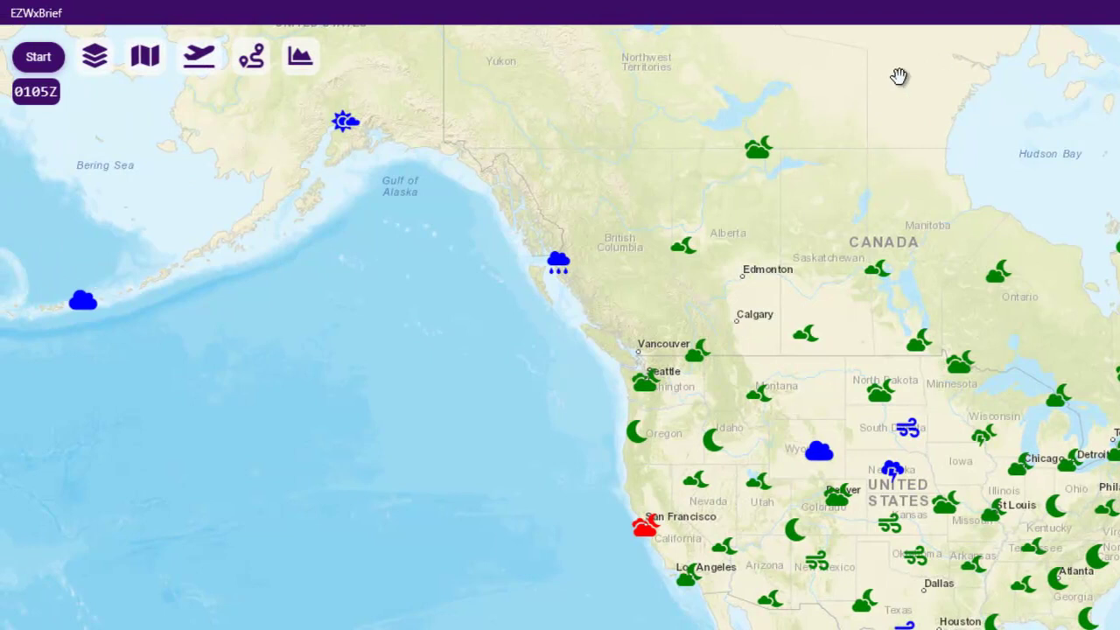
pyautogui.click(298, 70)
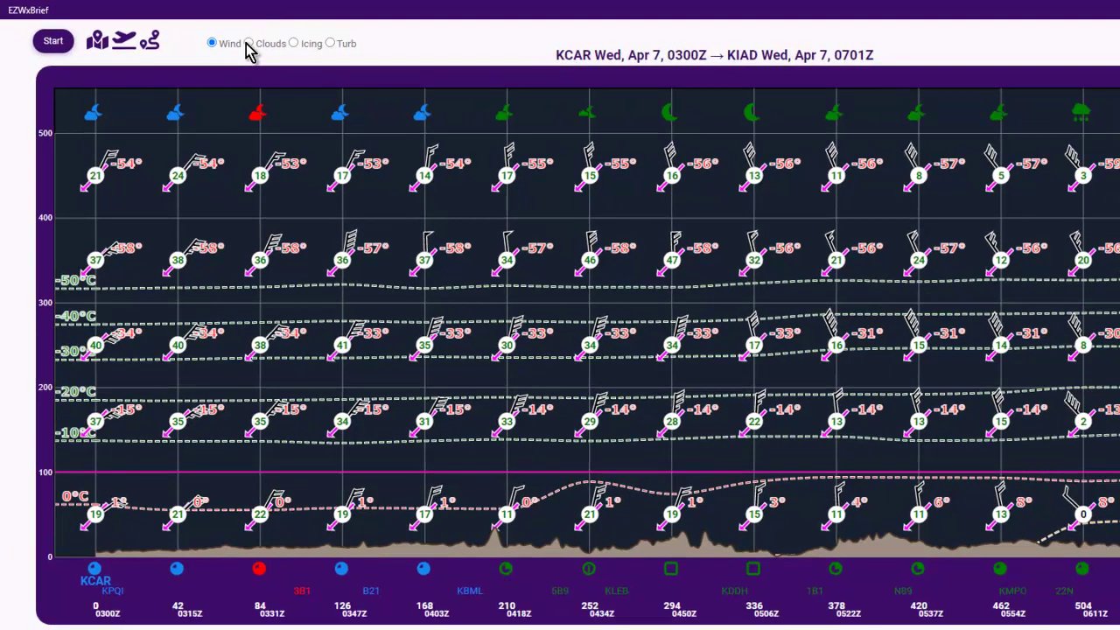
# View the Clouds, Icing and Turb profiles for the route in turn, and return to the Wind profile
pyautogui.click(258, 44)
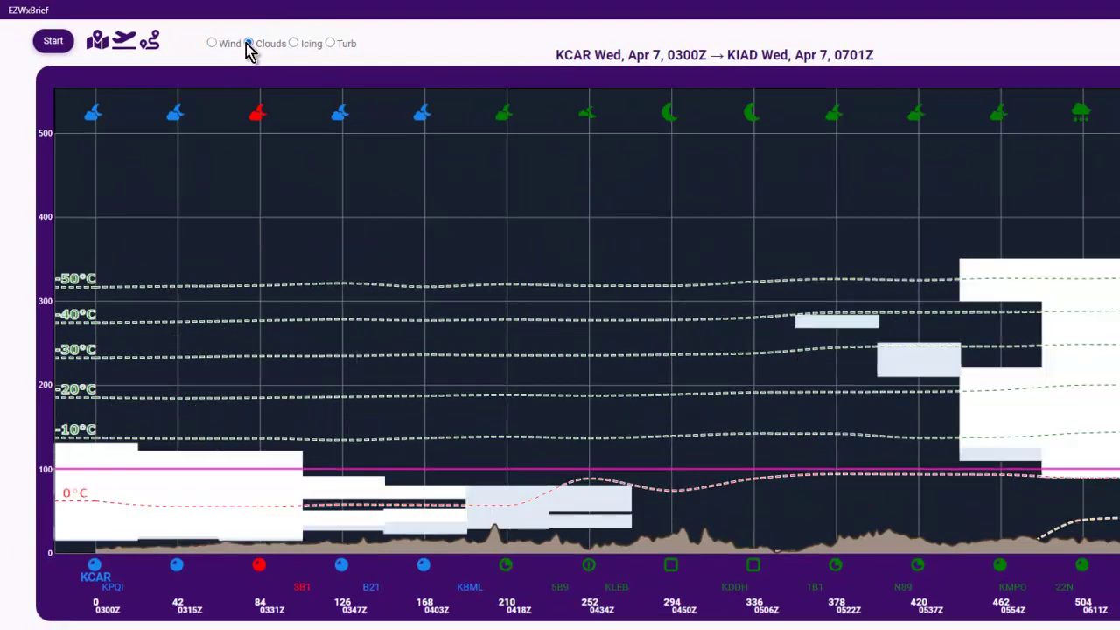
pyautogui.click(293, 45)
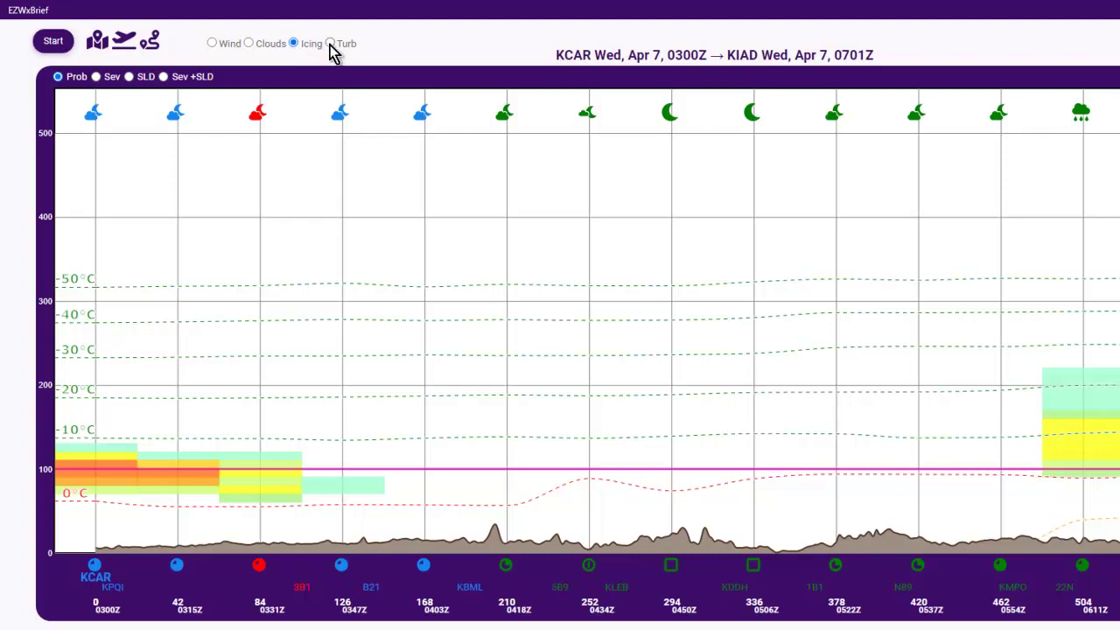
pyautogui.click(330, 44)
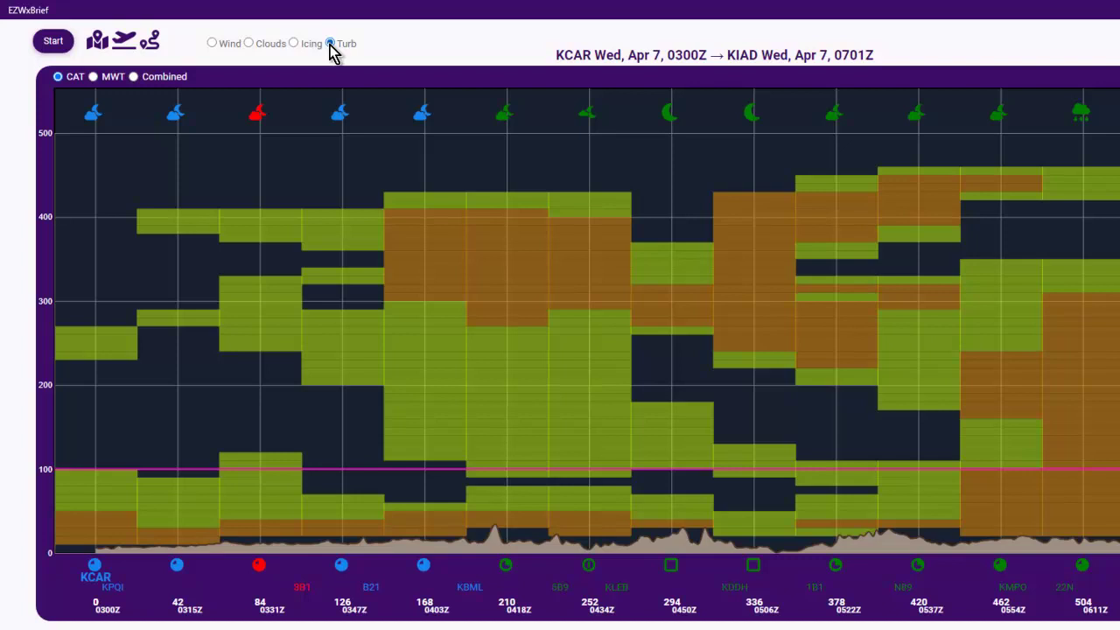
pyautogui.click(211, 44)
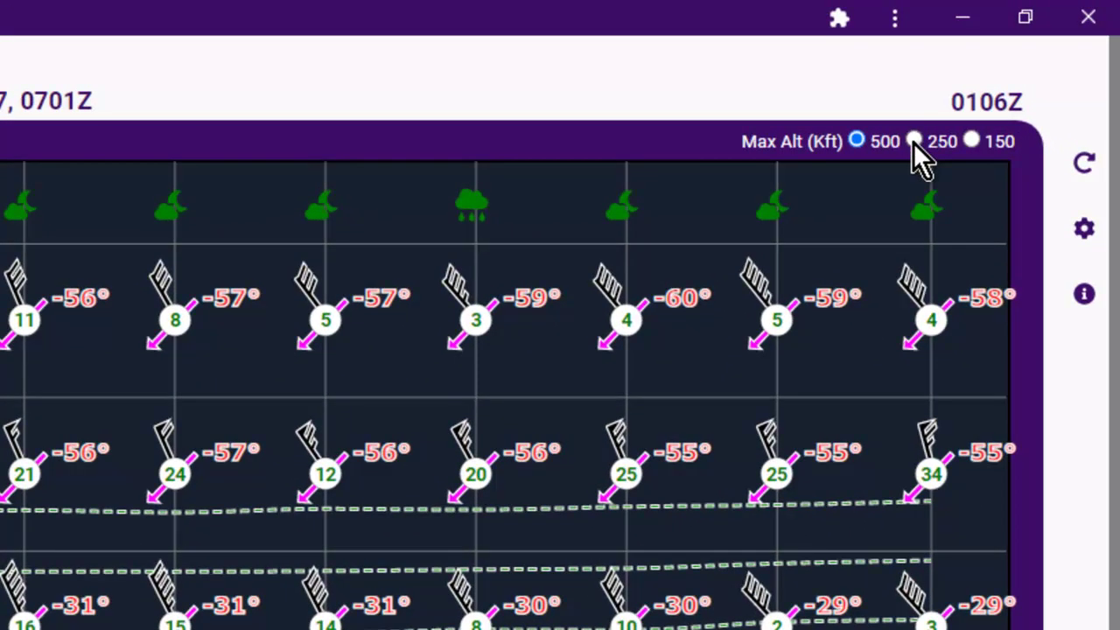
# Compare the wind profile at maximum altitudes of 250 and 150 Kft, and restore the 500 Kft range
pyautogui.click(912, 141)
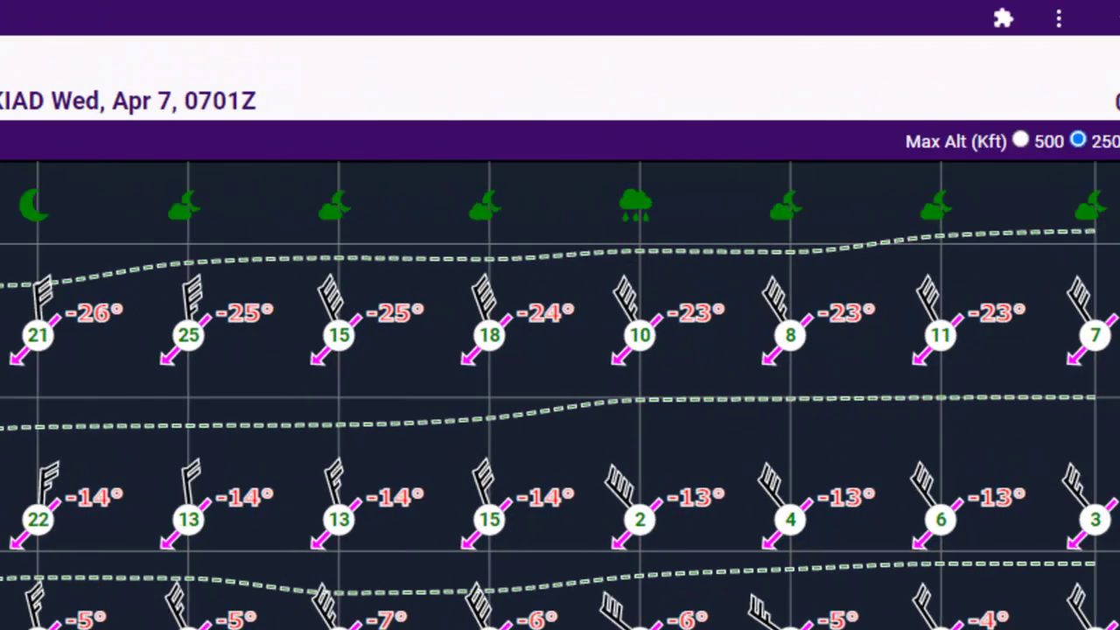
pyautogui.click(1055, 142)
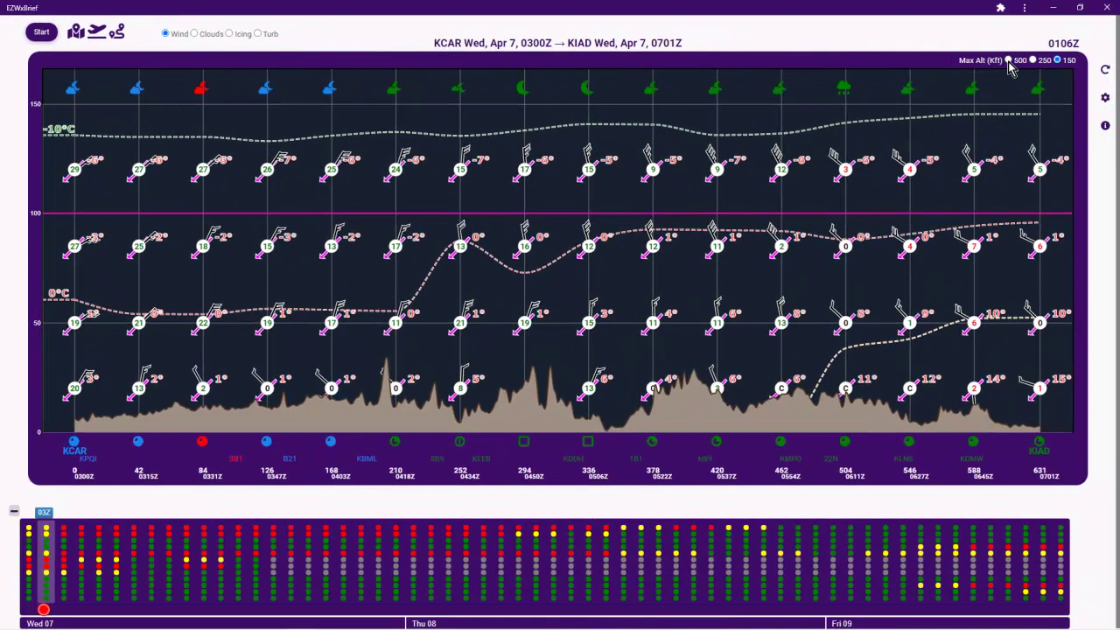
pyautogui.click(1008, 61)
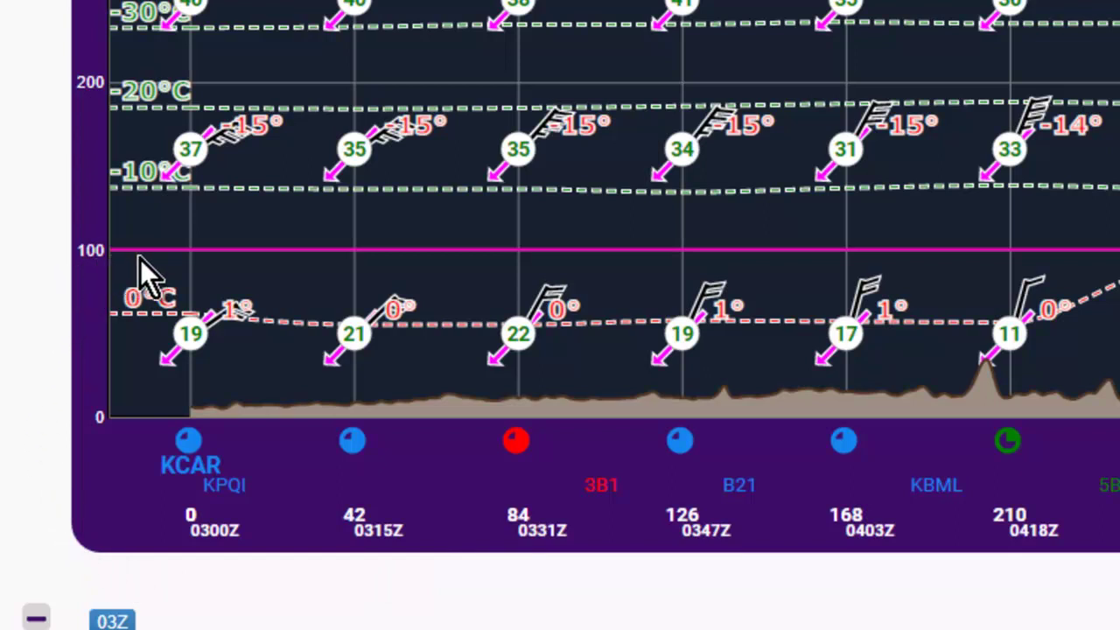
# Inspect the station markers below the wind profile and the weather symbols along its upper edge
pyautogui.scroll(-1, 649, 225)
pyautogui.scroll(-4, 649, 225)
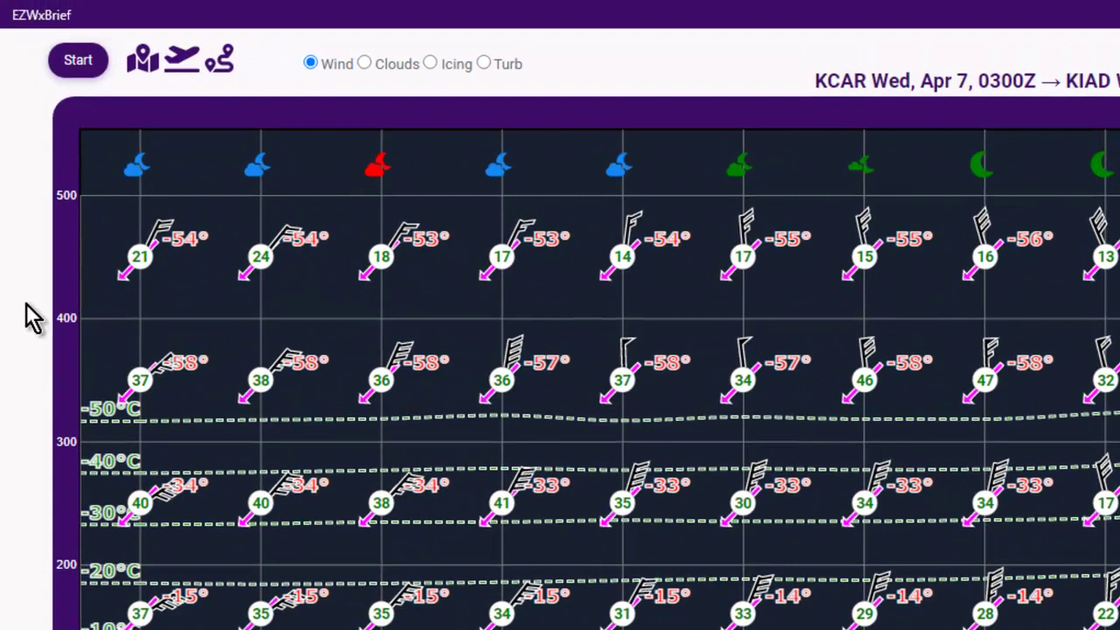
pyautogui.moveTo(129, 178)
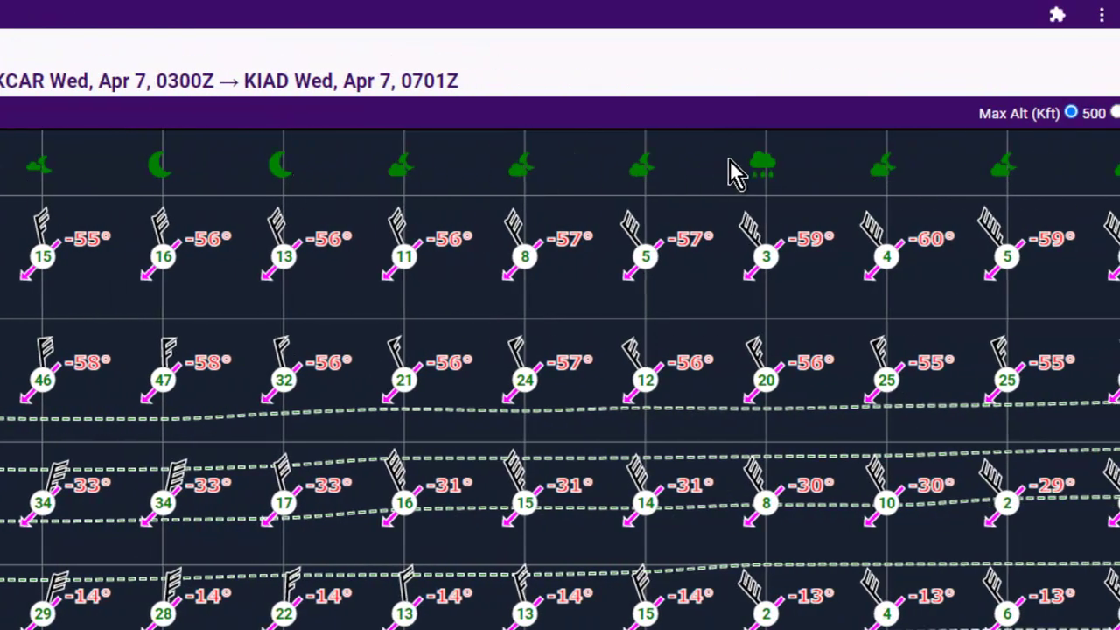
pyautogui.moveTo(759, 170)
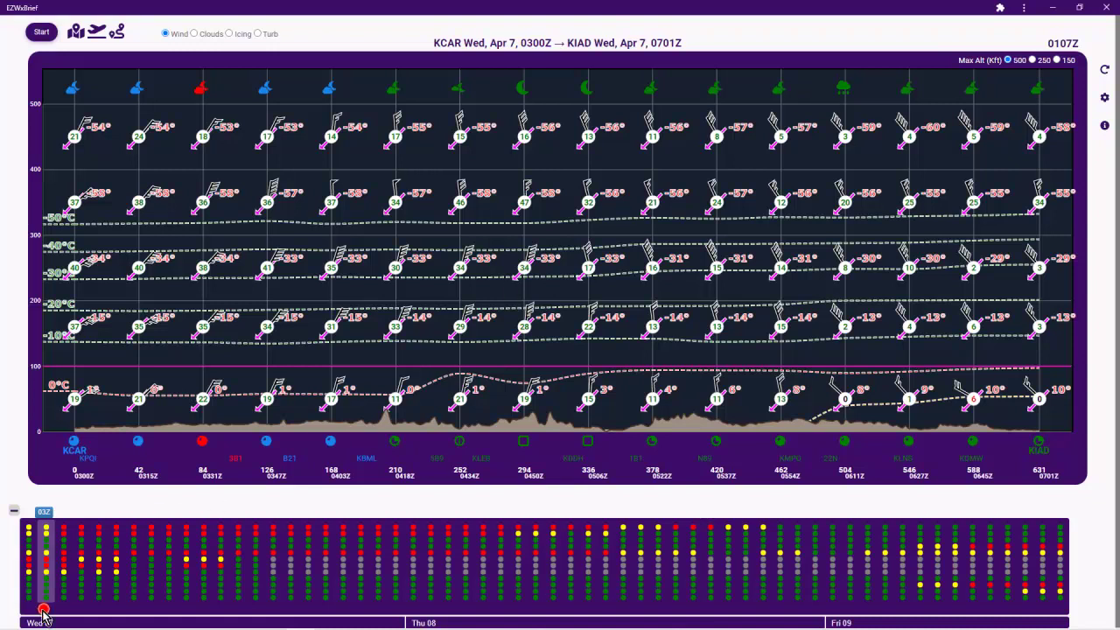
# Preview departure times of Wed, Apr 7, 1100Z and Thu, Apr 8, 1800Z, and return the departure to Wed, Apr 7, 0300Z
pyautogui.moveTo(42, 612); pyautogui.dragTo(175, 627)
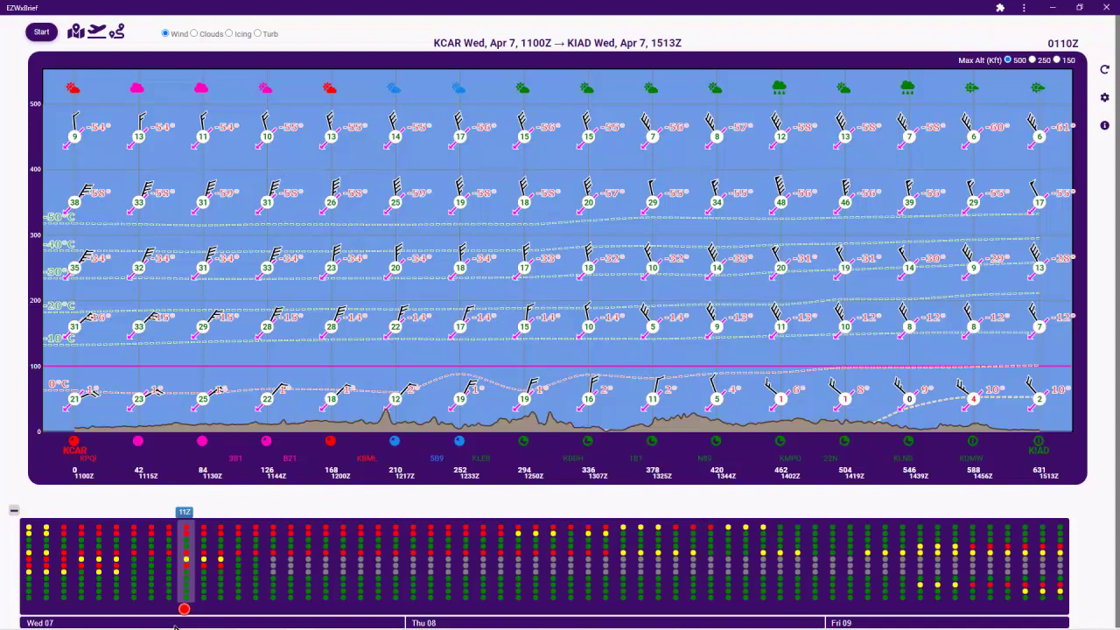
pyautogui.moveTo(175, 627); pyautogui.dragTo(360, 627)
pyautogui.moveTo(448, 627); pyautogui.dragTo(725, 626)
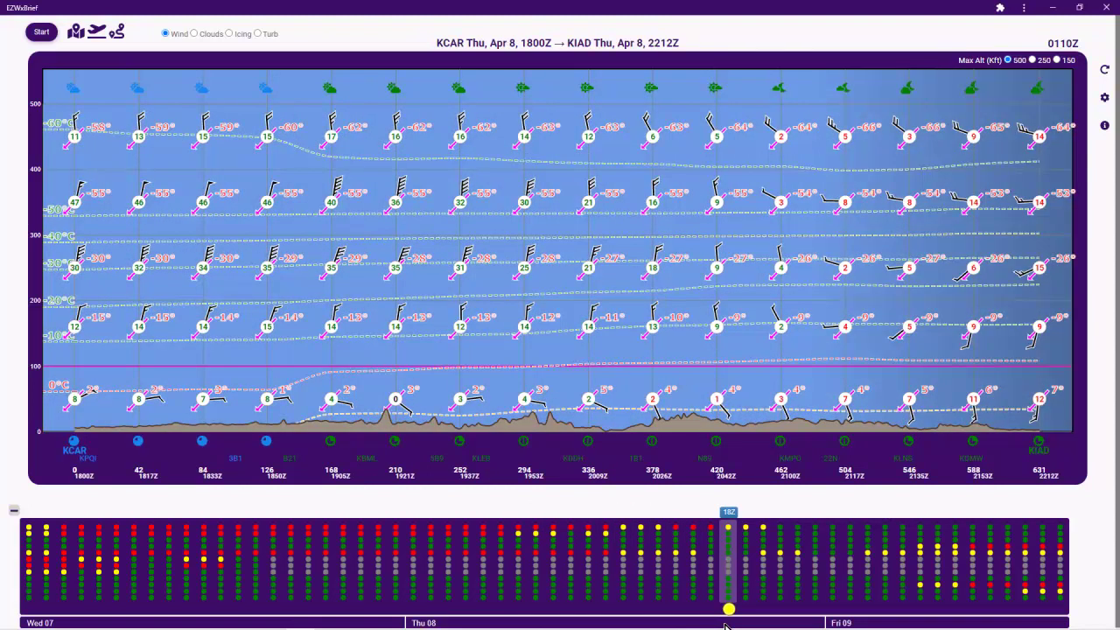
pyautogui.moveTo(726, 627)
pyautogui.mouseDown()
pyautogui.moveTo(570, 613)
pyautogui.moveTo(44, 609)
pyautogui.mouseUp()
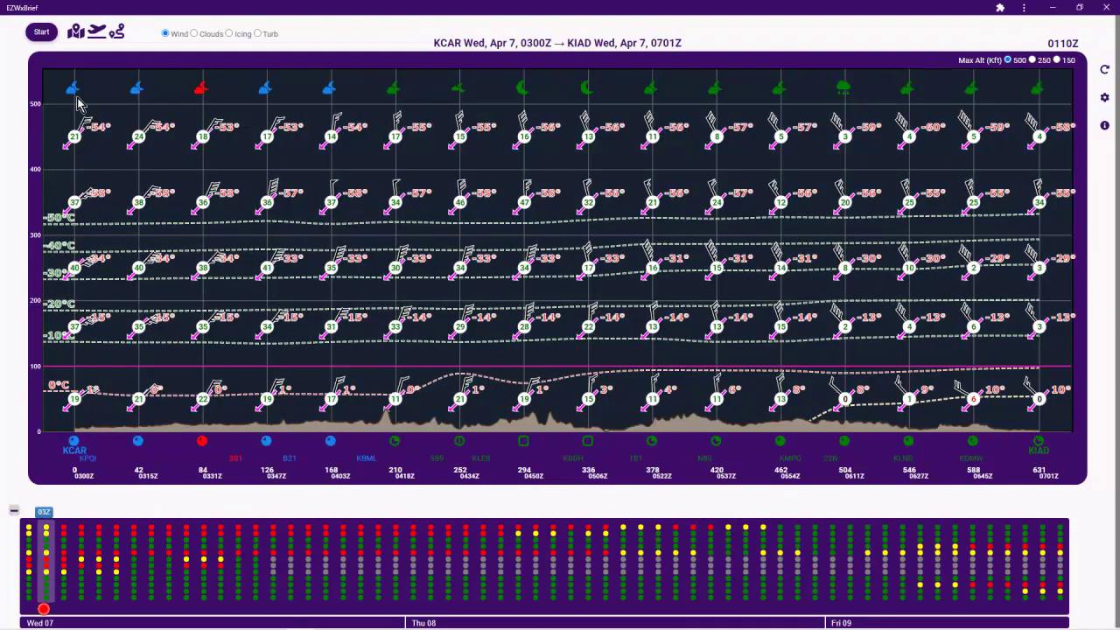
# Set the maximum altitude to 150 Kft and read the wind and temperature details at several points along the route
pyautogui.click(1058, 61)
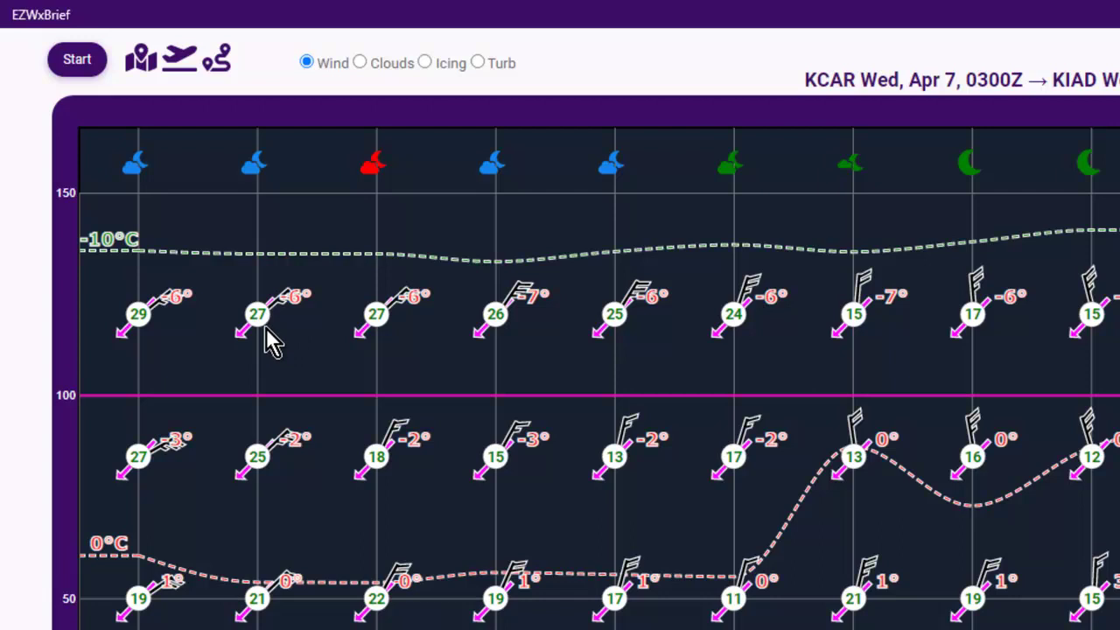
pyautogui.moveTo(259, 316)
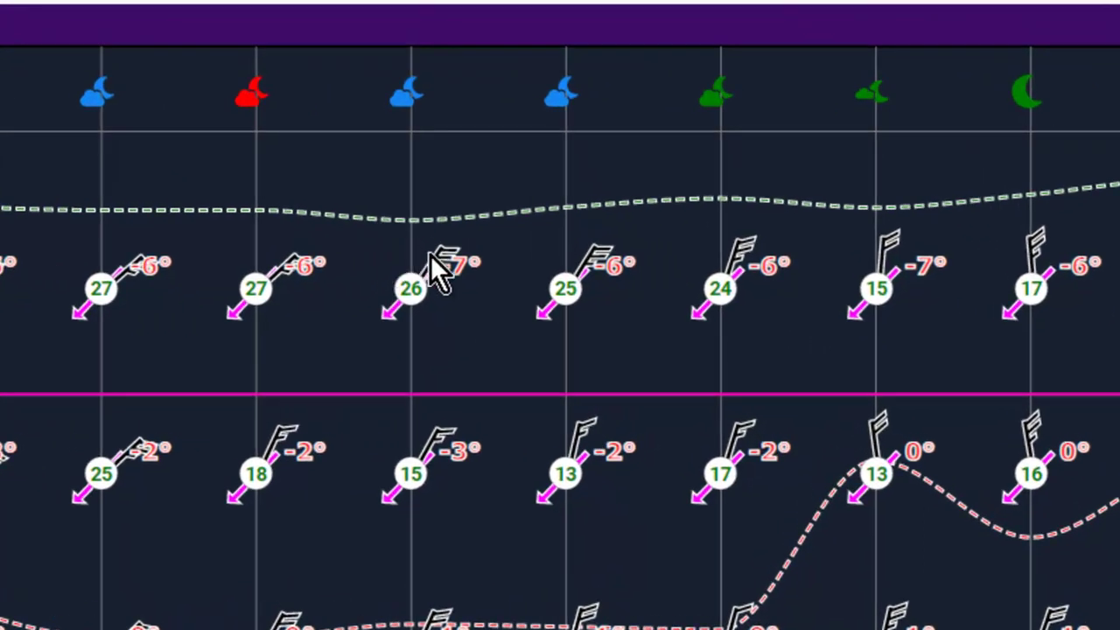
pyautogui.moveTo(443, 258)
pyautogui.moveTo(413, 299)
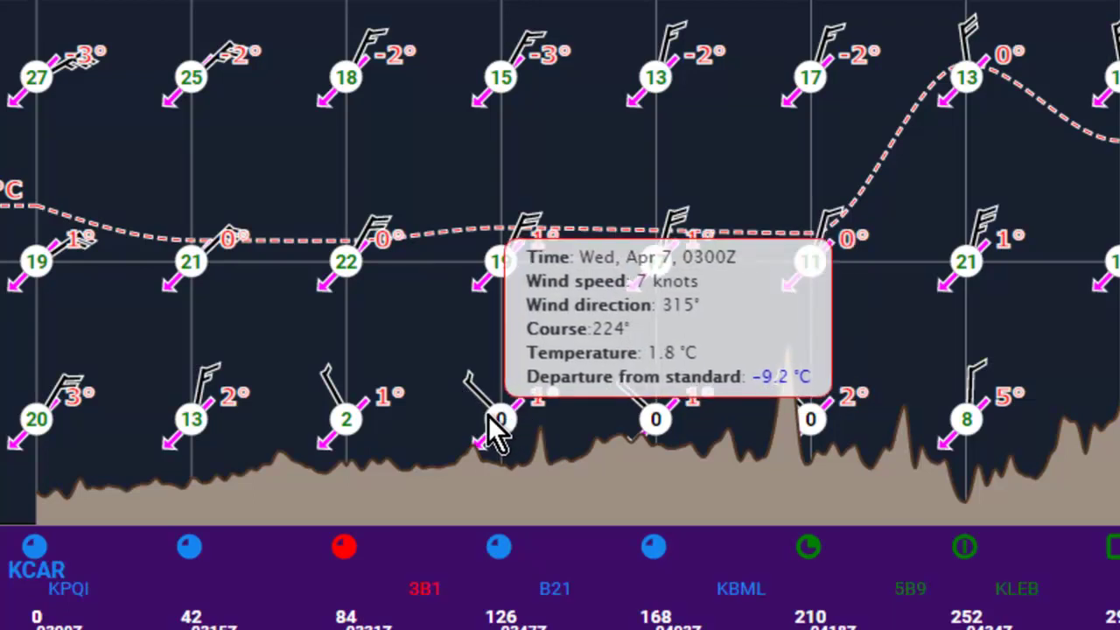
pyautogui.moveTo(557, 343); pyautogui.dragTo(532, 542)
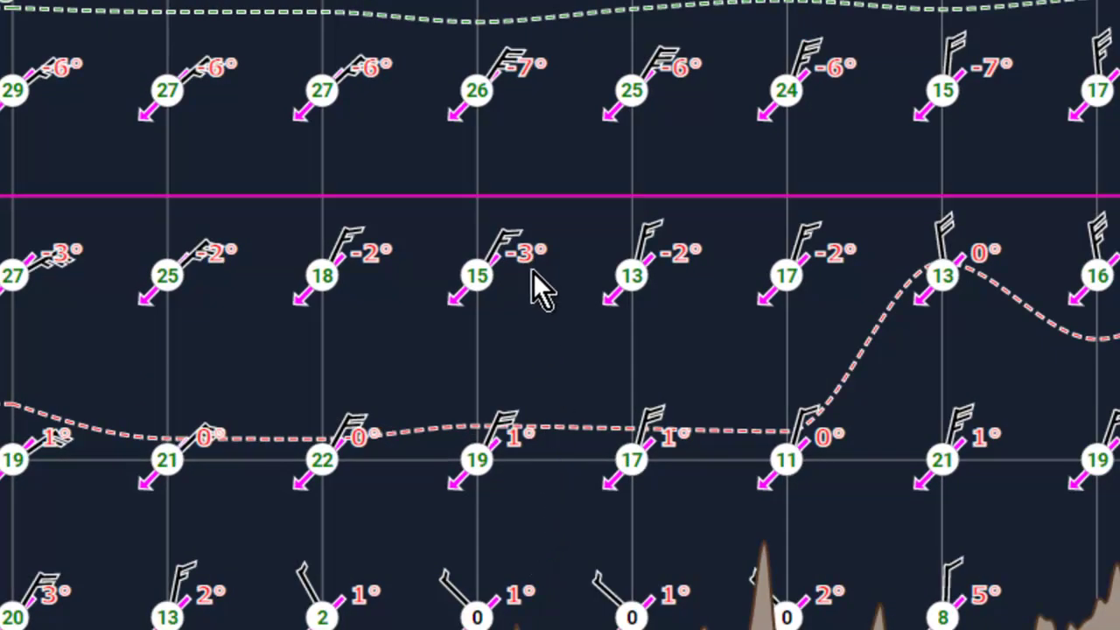
pyautogui.moveTo(478, 278)
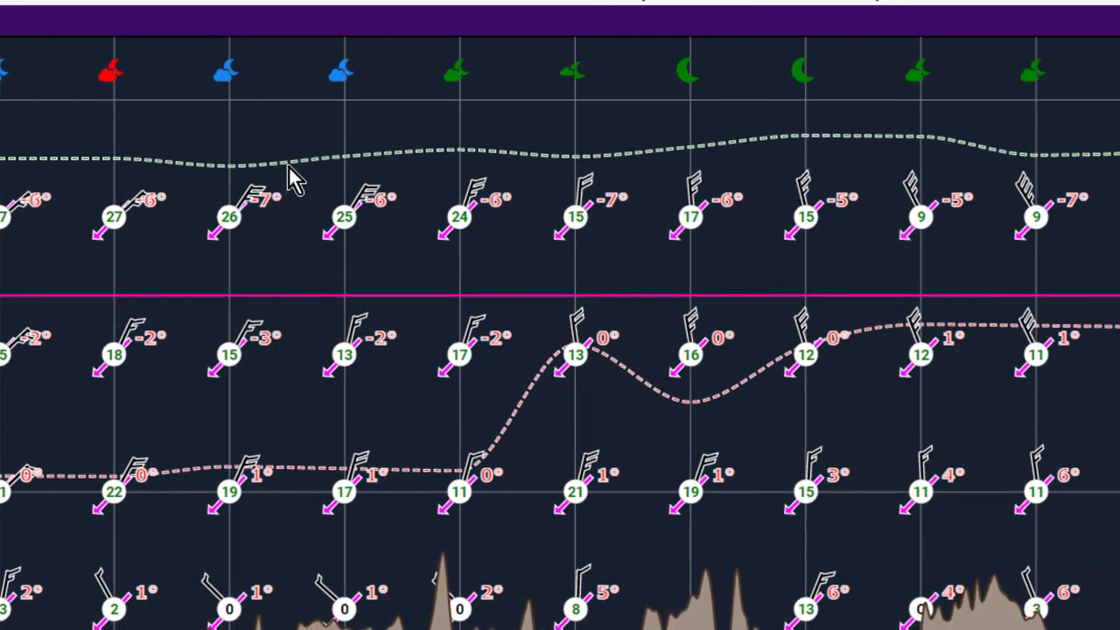
# Check the temperature contours on the wind profile, including the -10°C line, the 0°C line and the low-level line near KIAD
pyautogui.moveTo(297, 161)
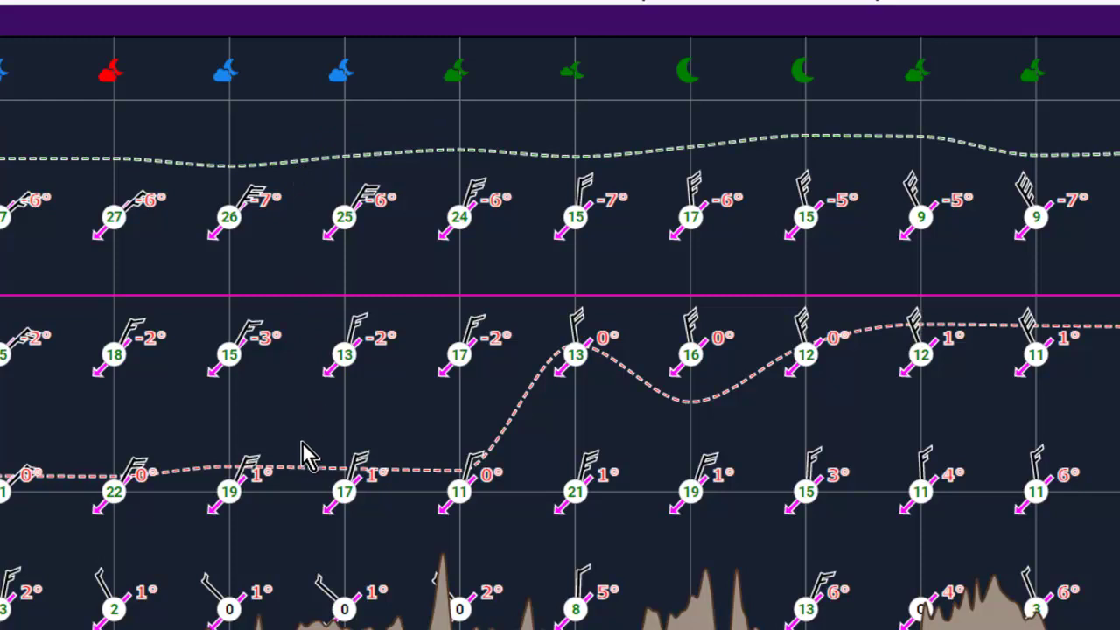
pyautogui.moveTo(300, 468)
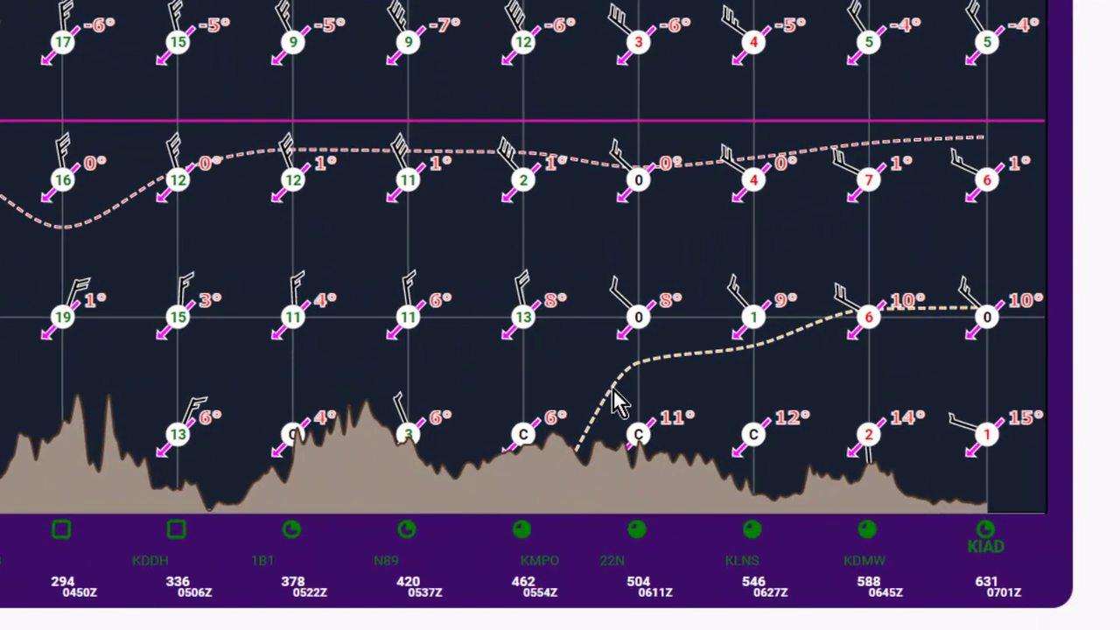
pyautogui.moveTo(618, 404)
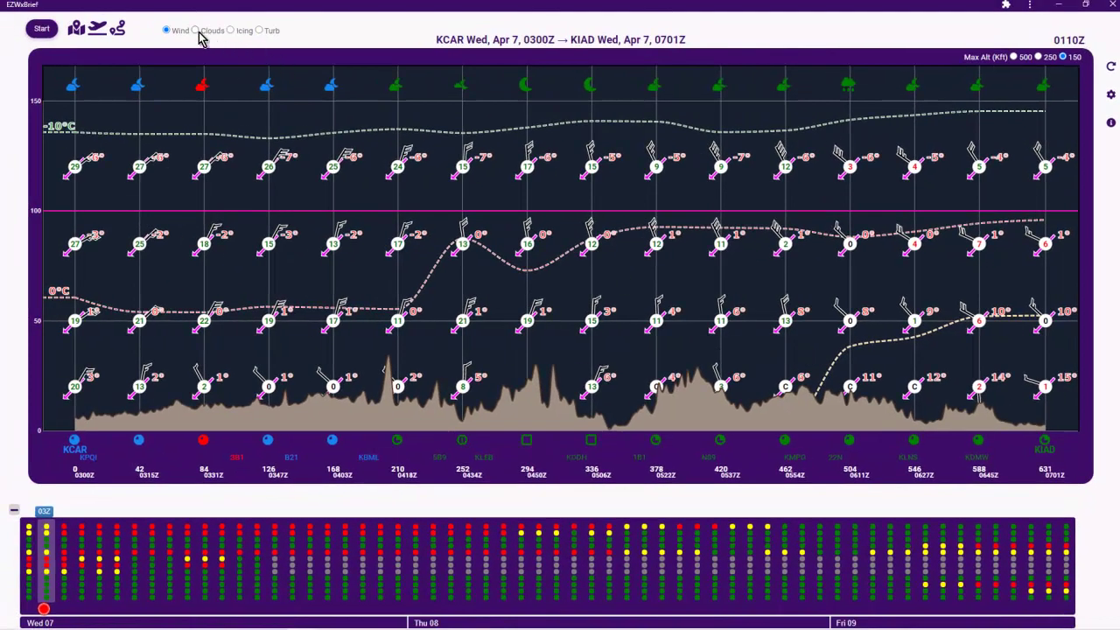
# Show the Clouds profile and examine the cloud layers, station flight-category markers and freezing level along the route
pyautogui.click(196, 31)
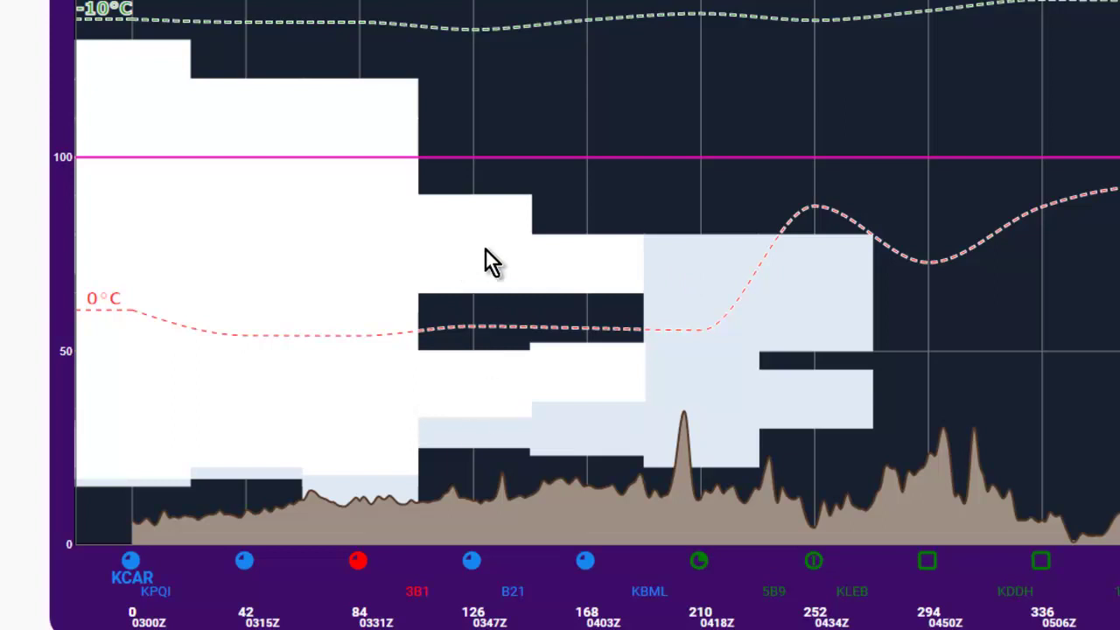
pyautogui.moveTo(473, 569)
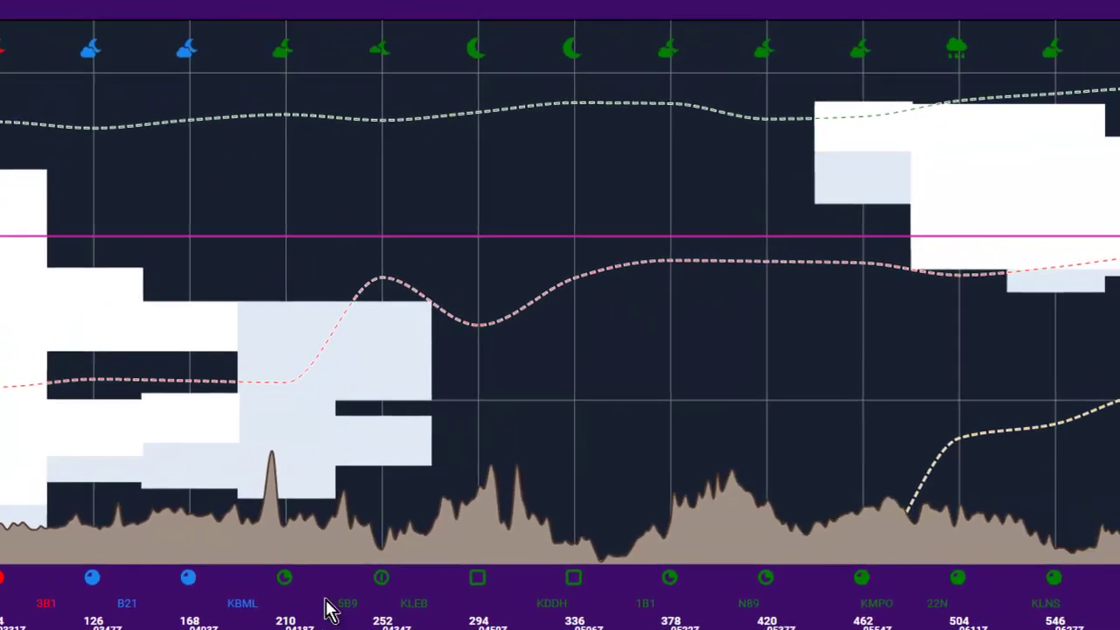
pyautogui.moveTo(477, 593)
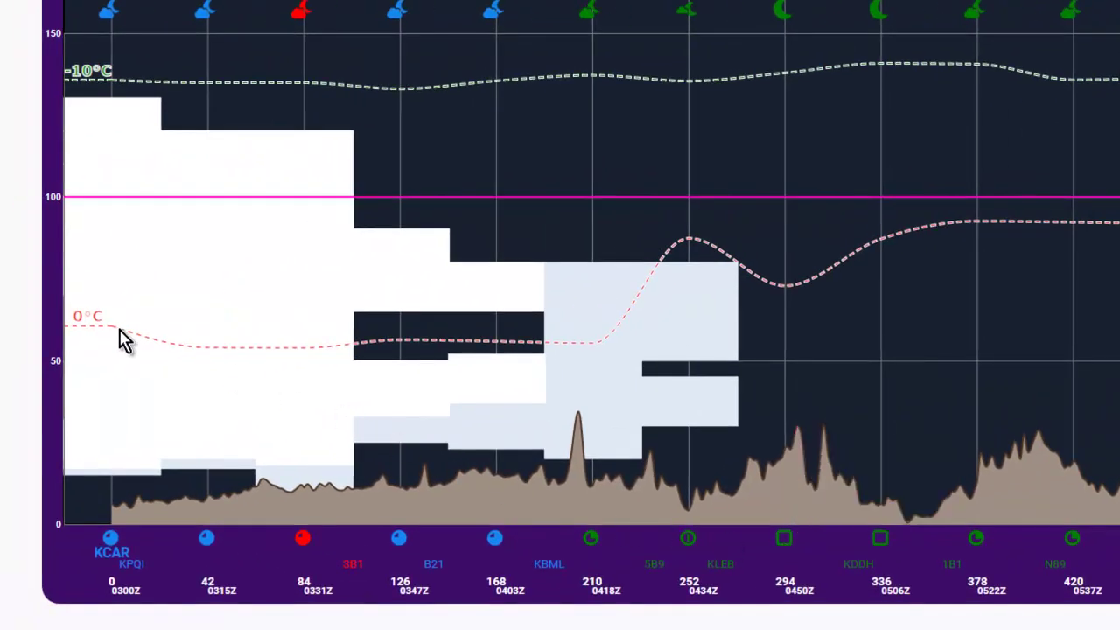
pyautogui.moveTo(124, 330)
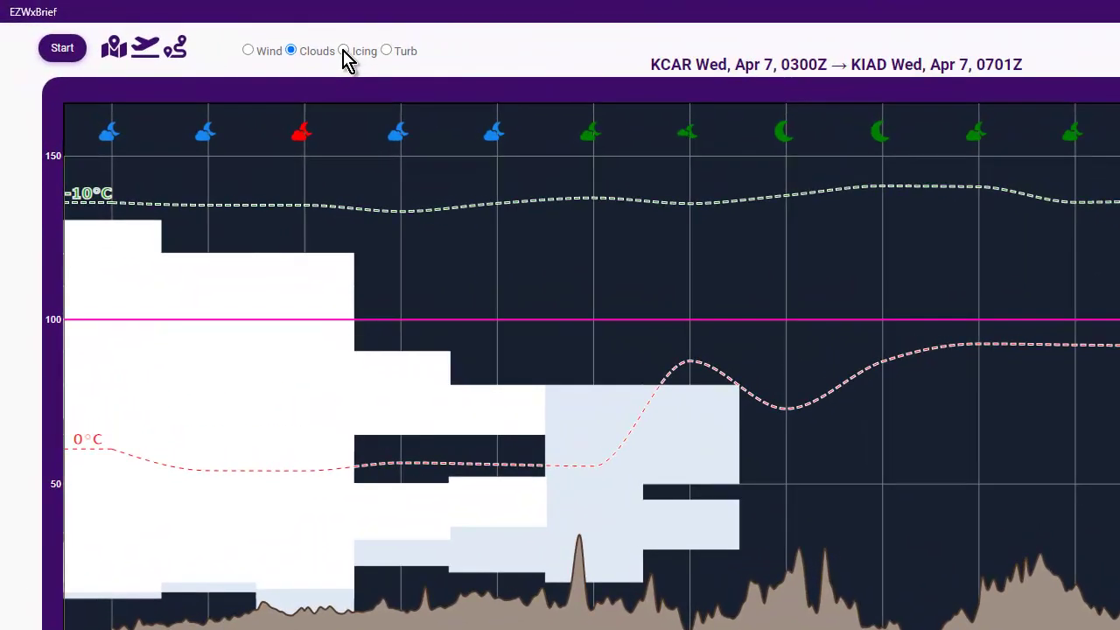
# Show the Icing profile and check the icing probability near KCAR around the planned cruise altitude
pyautogui.click(295, 42)
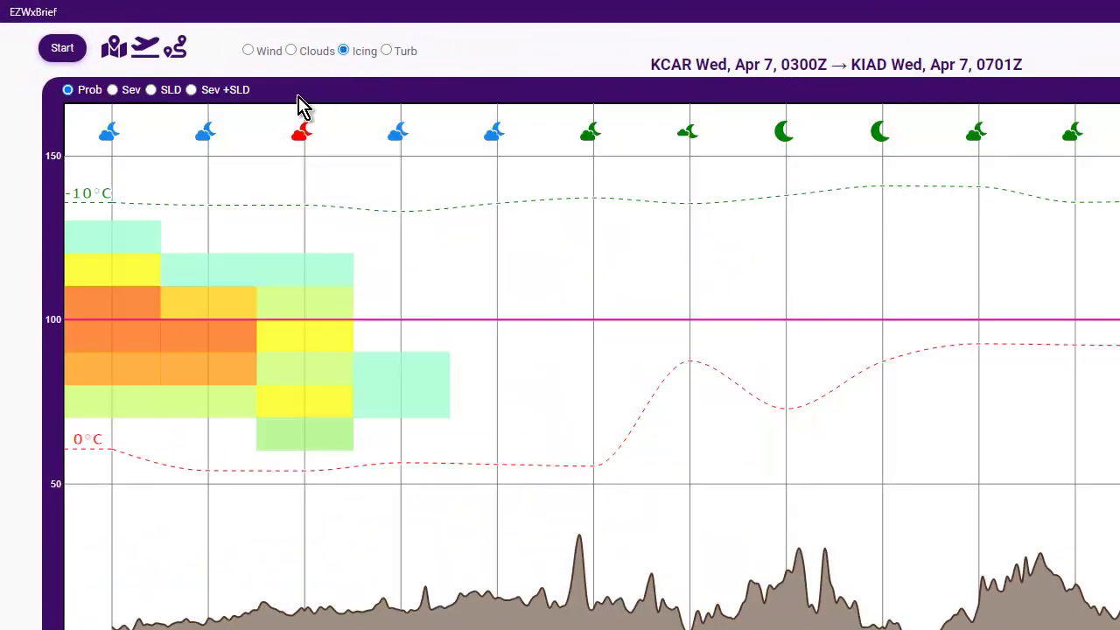
pyautogui.moveTo(155, 312)
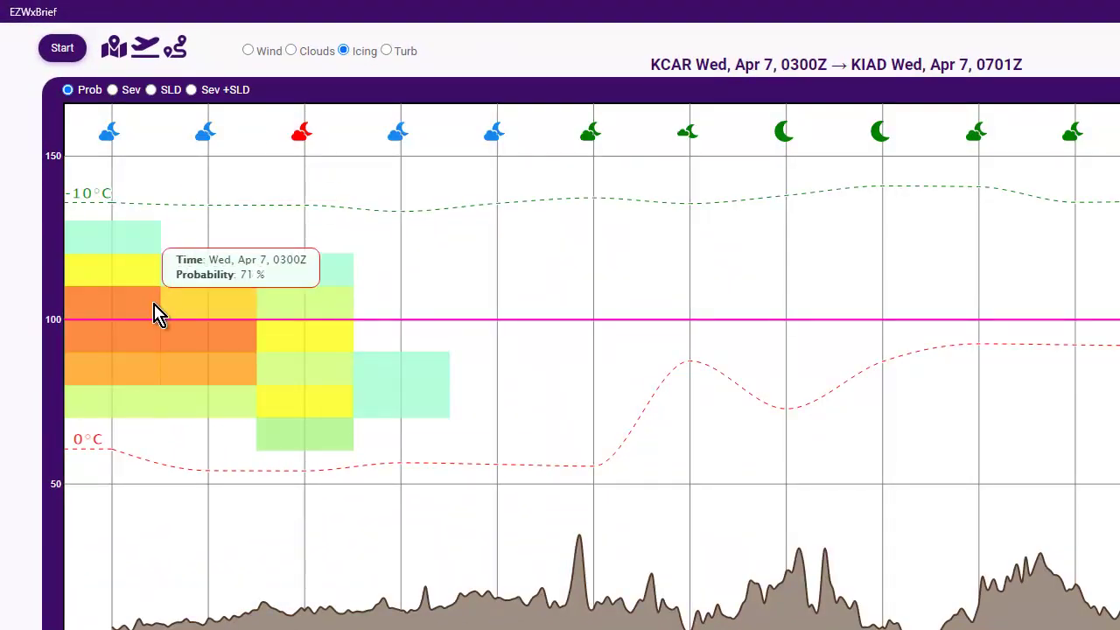
# Show icing severity, inspect the shaded areas near KCAR and toward KIAD, and switch to the SLD icing forecast
pyautogui.click(114, 91)
pyautogui.moveTo(226, 322)
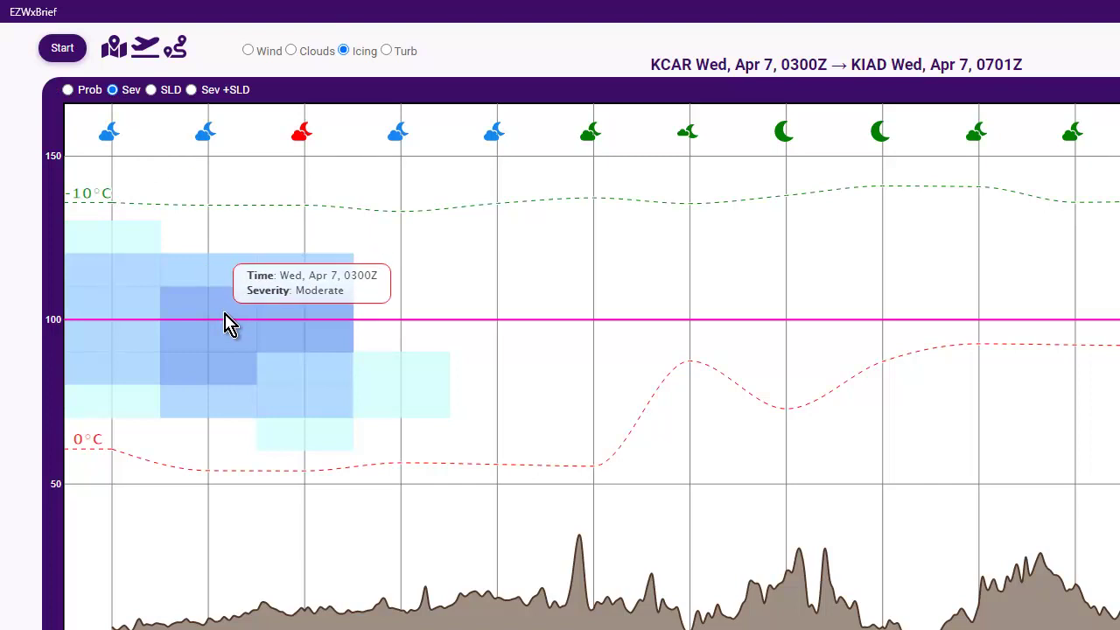
pyautogui.moveTo(271, 378)
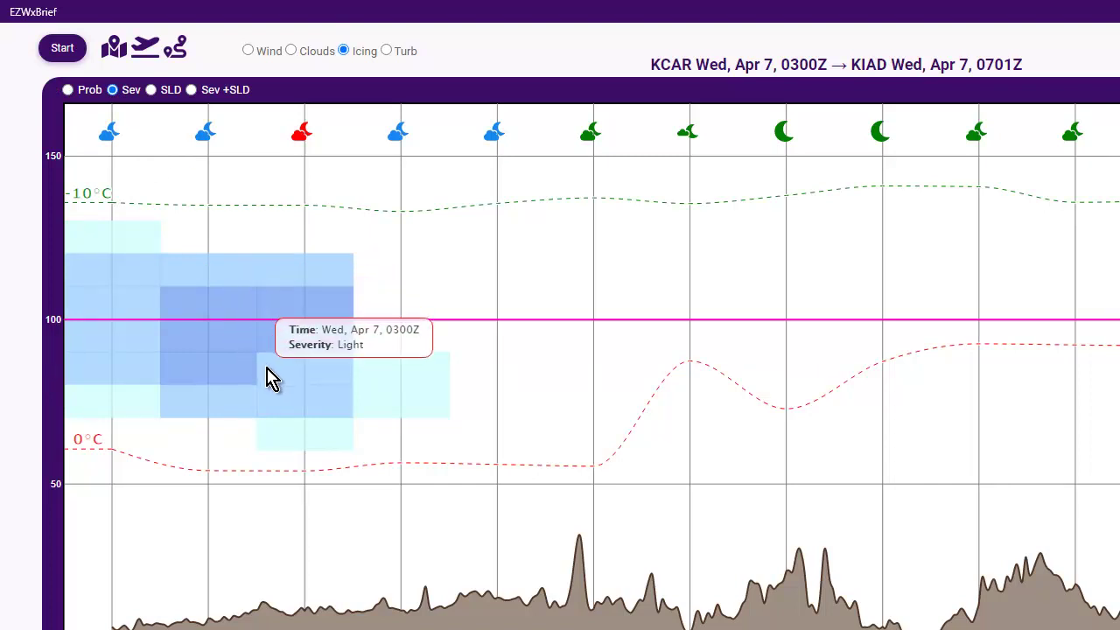
pyautogui.moveTo(365, 377)
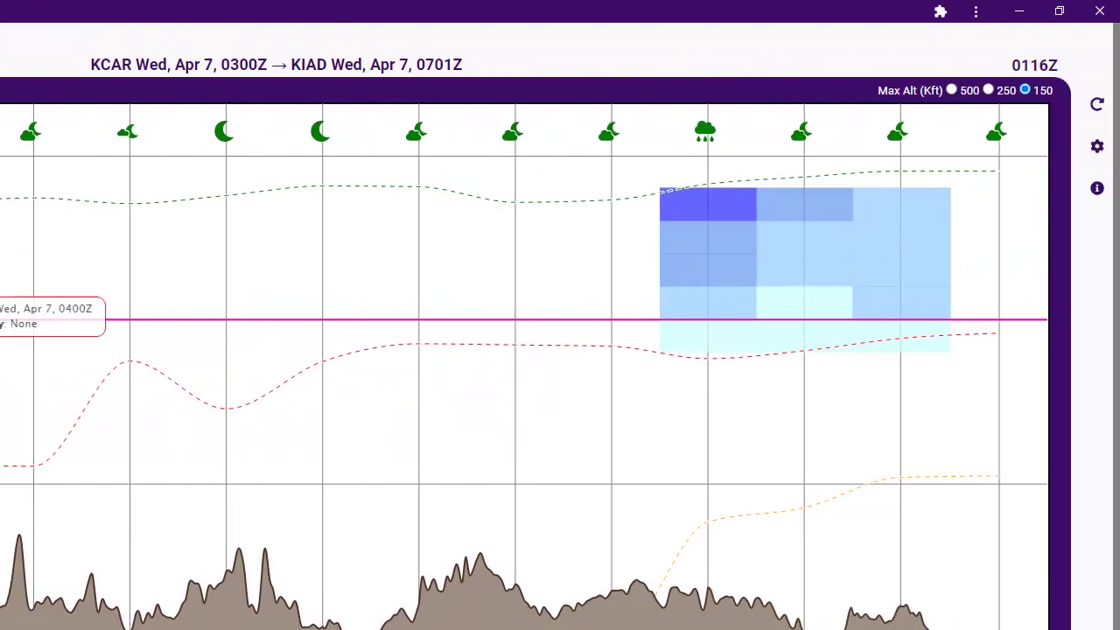
pyautogui.moveTo(670, 220)
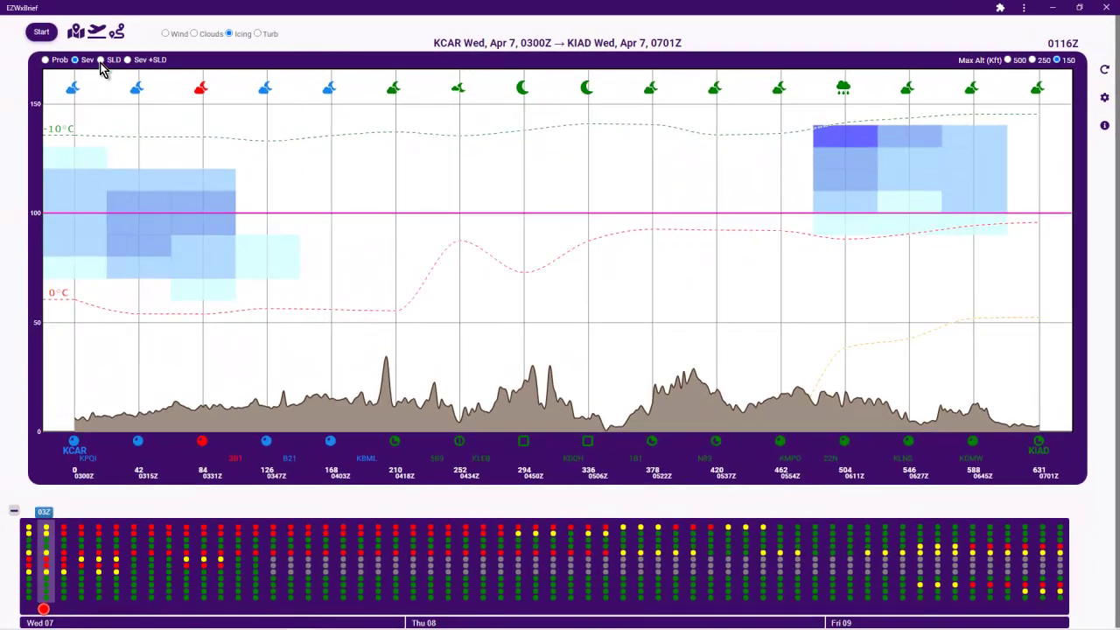
pyautogui.click(101, 60)
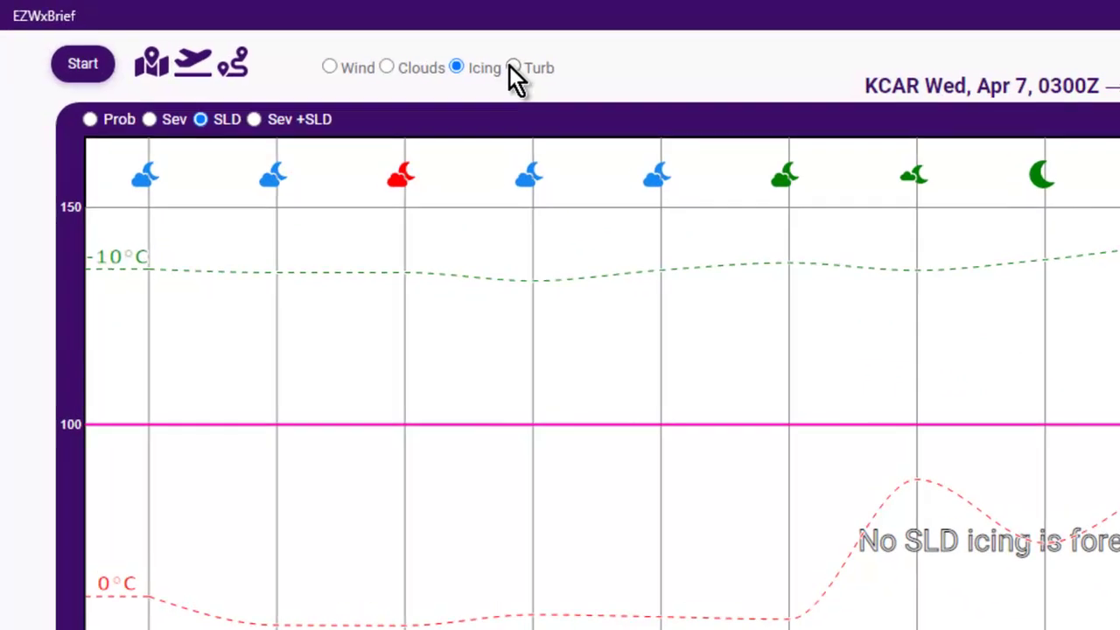
# Show the Turb profile and go through the CAT, MWT and Combined turbulence forecasts along the route
pyautogui.click(513, 68)
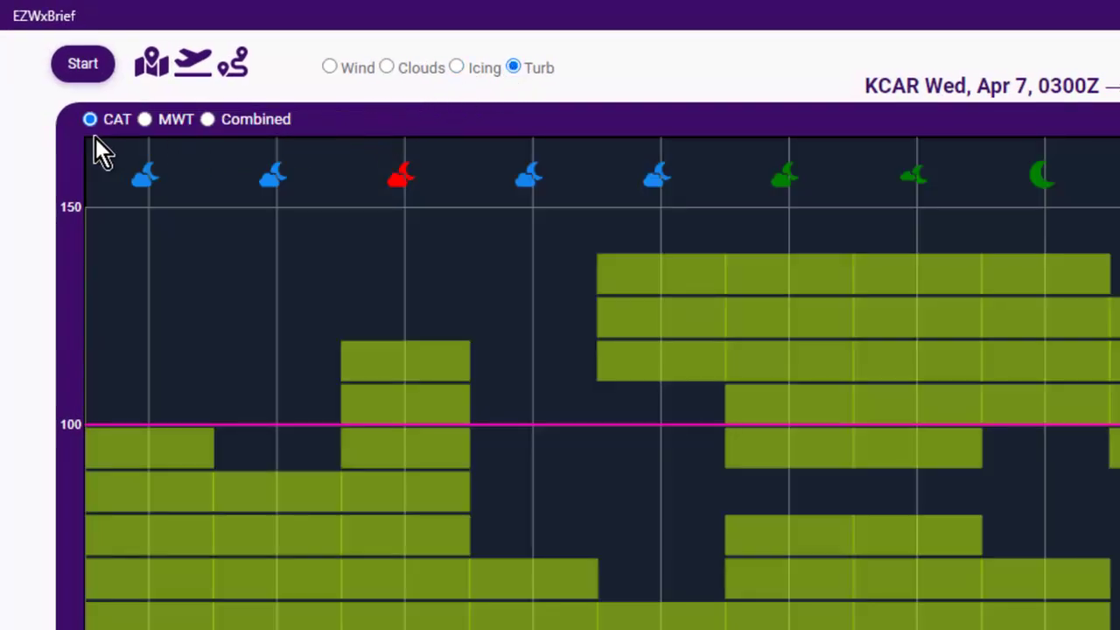
pyautogui.click(145, 119)
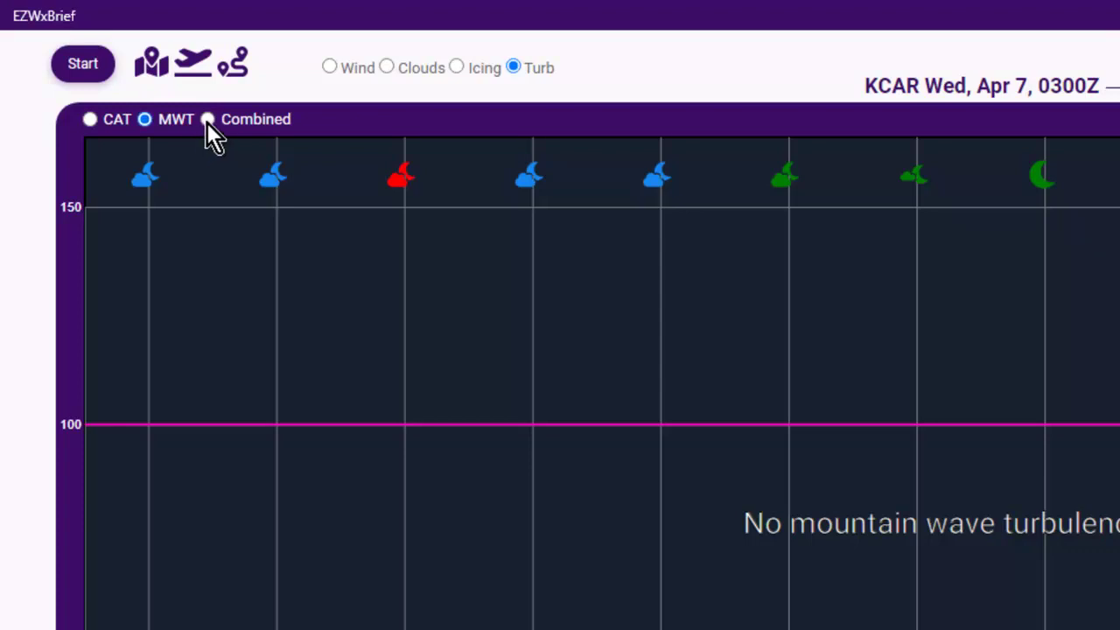
pyautogui.click(208, 120)
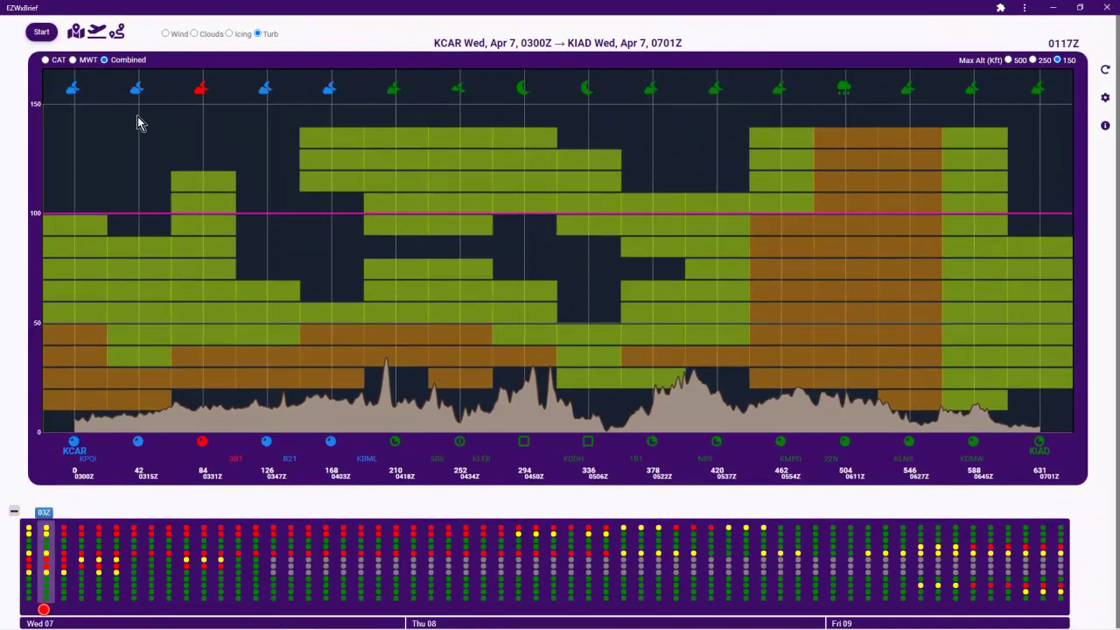
pyautogui.moveTo(183, 183)
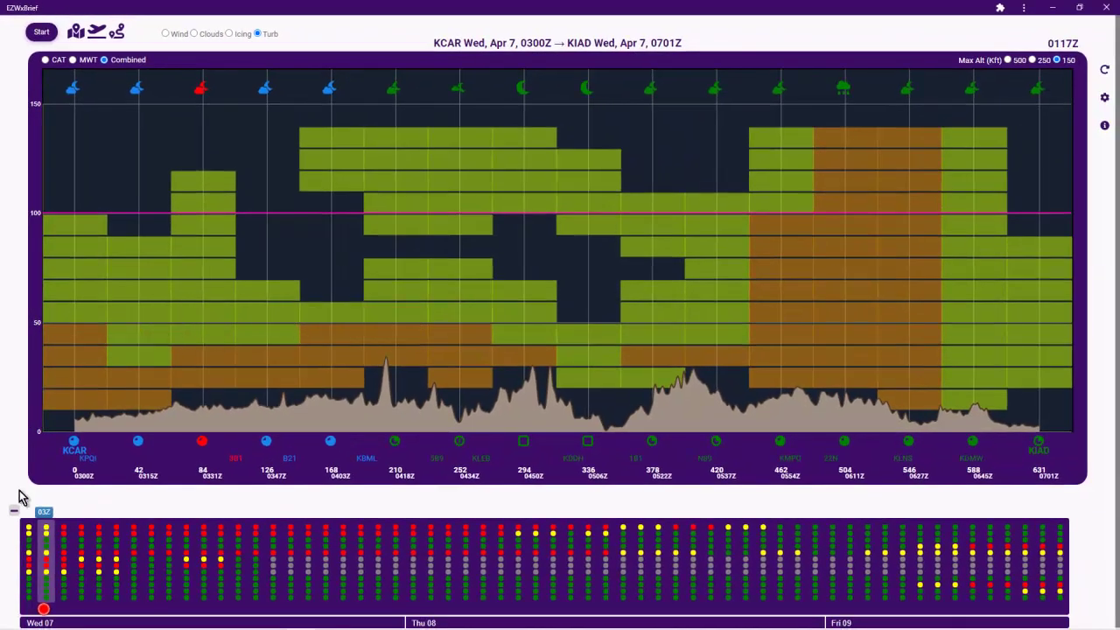
# Move the departure time to Wed, Apr 7, 0800Z and switch from turbulence to the icing probability profile
pyautogui.moveTo(43, 615)
pyautogui.mouseDown()
pyautogui.moveTo(339, 623)
pyautogui.moveTo(188, 613)
pyautogui.moveTo(125, 595)
pyautogui.mouseUp()
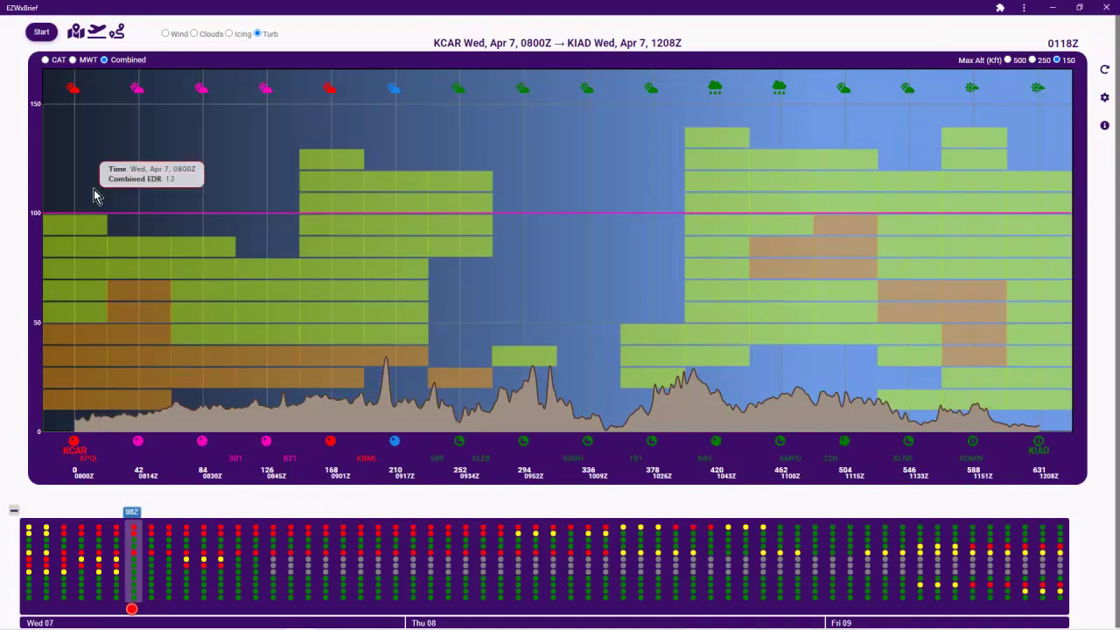
pyautogui.click(229, 35)
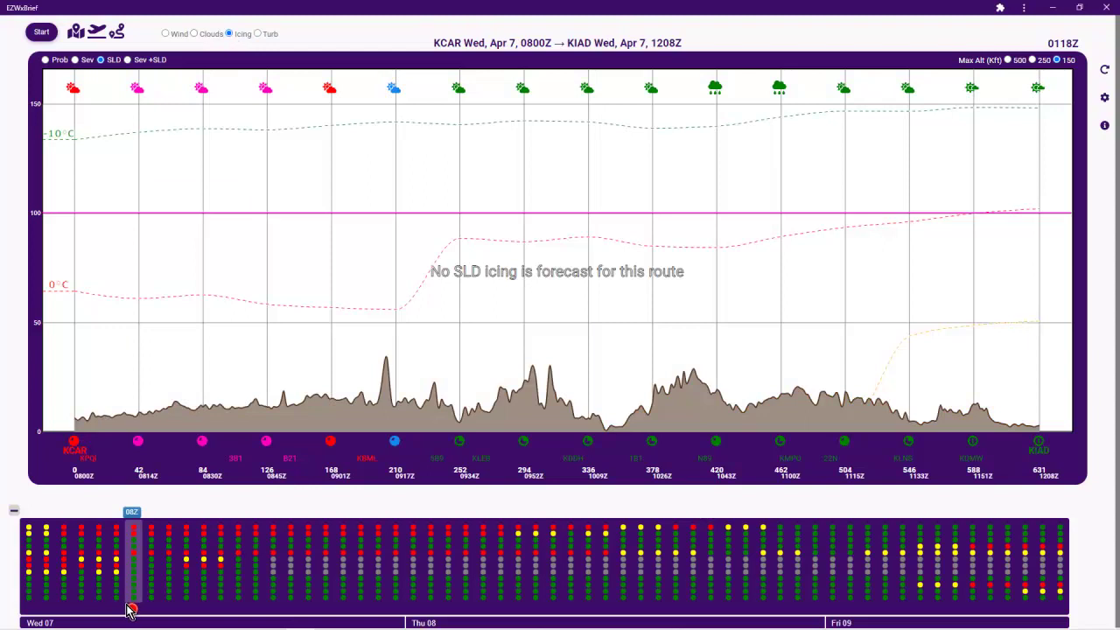
pyautogui.click(46, 60)
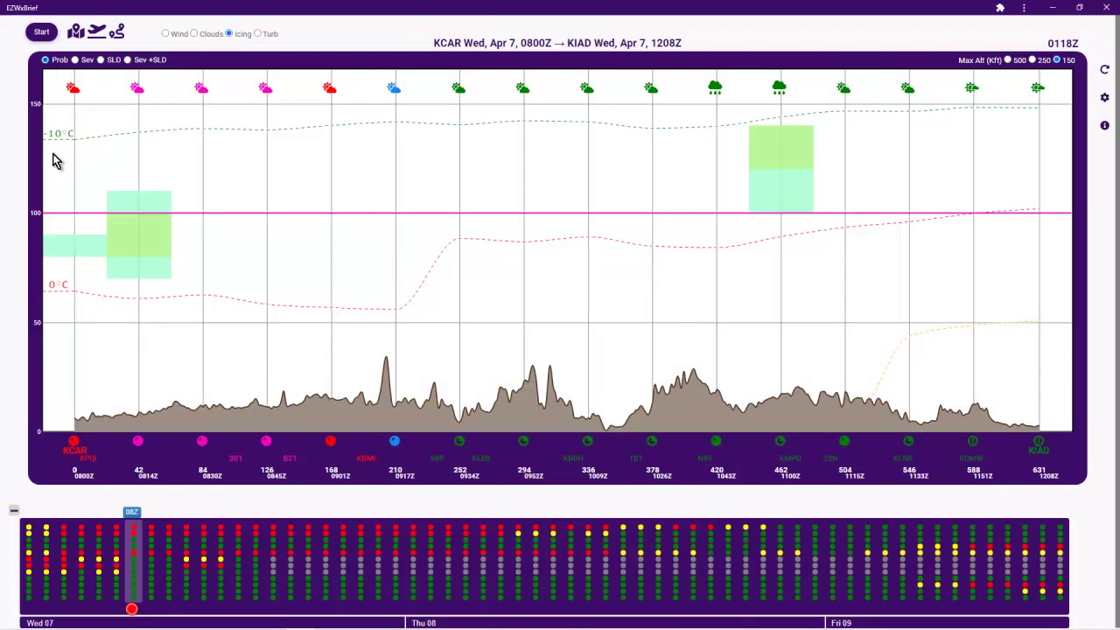
# Check icing probability for Apr 7 departures at 1500Z and 1700Z, and return the departure time to 0300Z
pyautogui.moveTo(131, 611)
pyautogui.mouseDown()
pyautogui.moveTo(44, 608)
pyautogui.moveTo(70, 599)
pyautogui.moveTo(248, 621)
pyautogui.mouseUp()
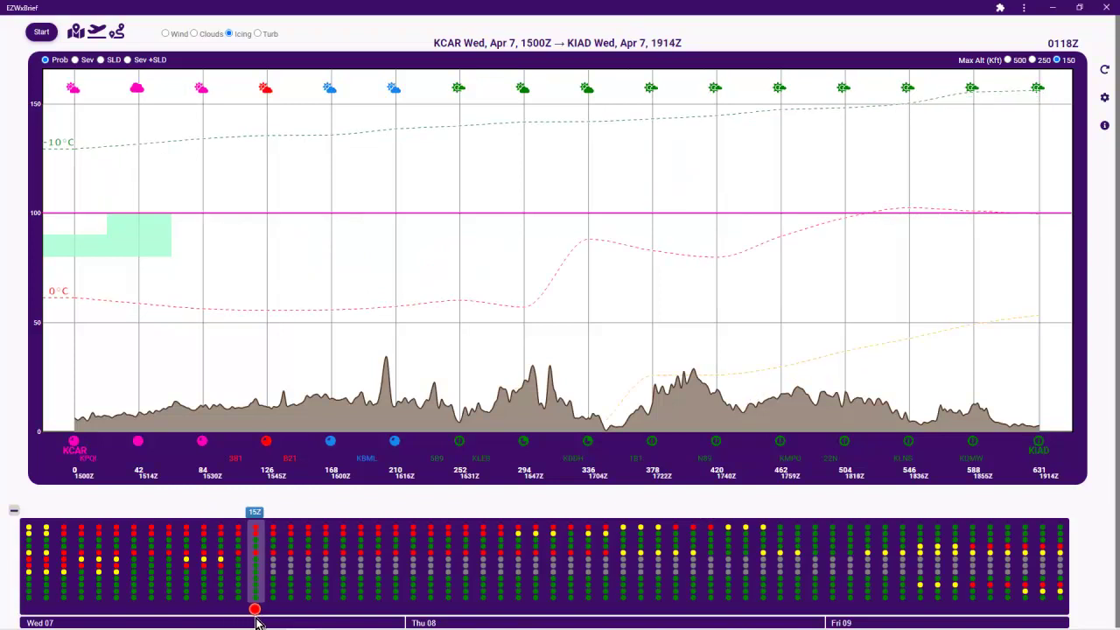
pyautogui.moveTo(258, 623); pyautogui.dragTo(289, 623)
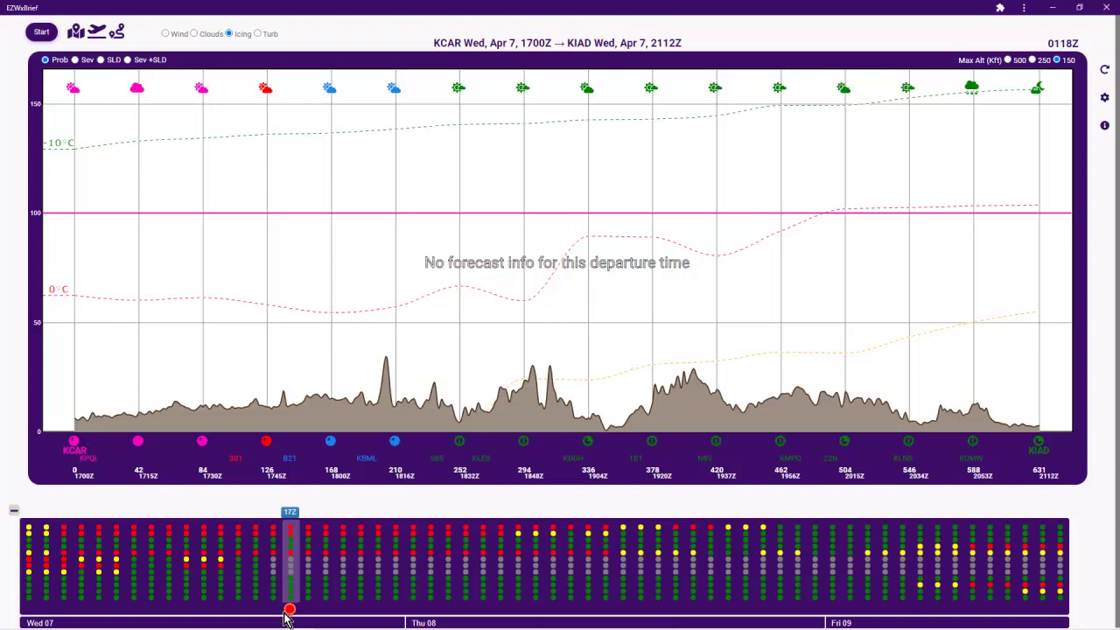
pyautogui.moveTo(288, 610)
pyautogui.mouseDown()
pyautogui.moveTo(95, 609)
pyautogui.moveTo(48, 595)
pyautogui.mouseUp()
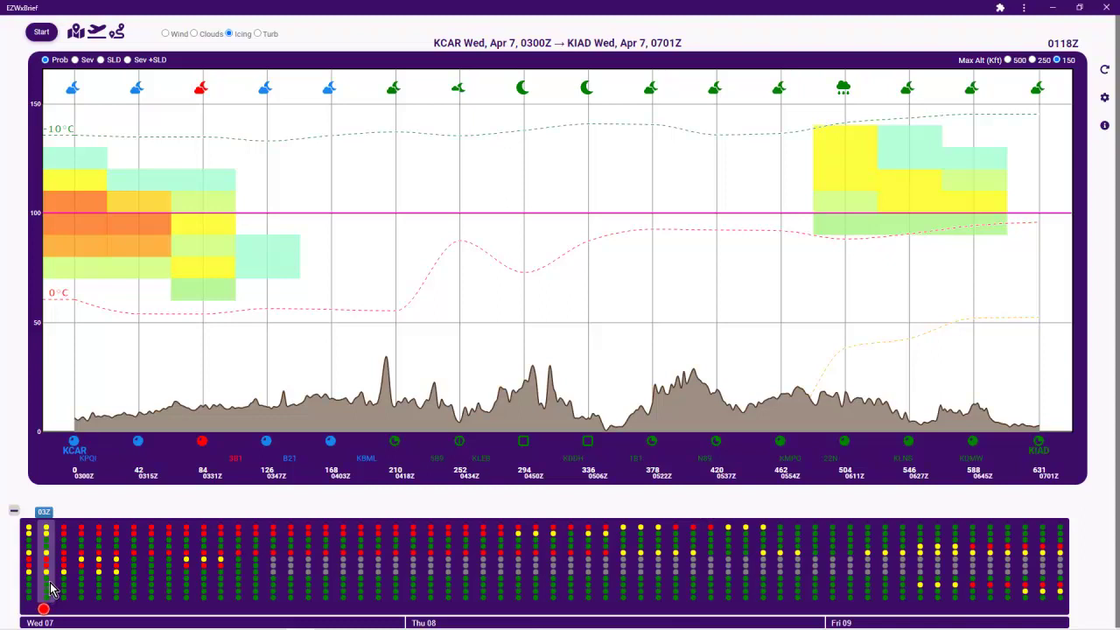